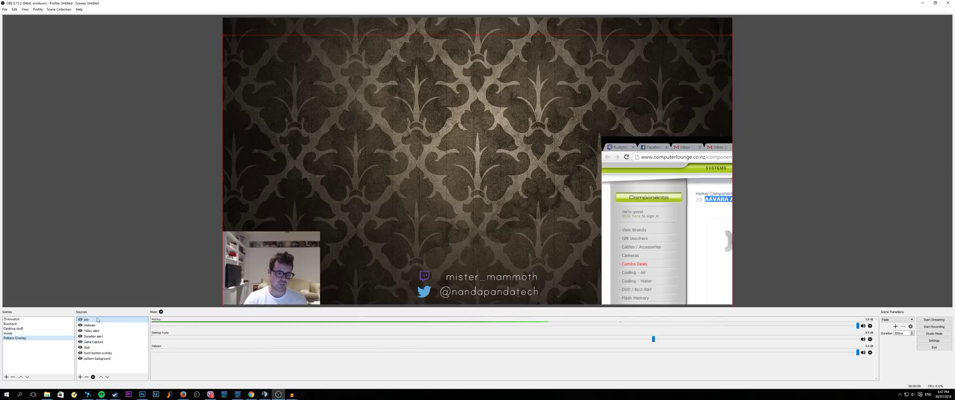
Toggle the Be Right Back image on and off, then open Settings to the Twitch Stream page
click(81, 320)
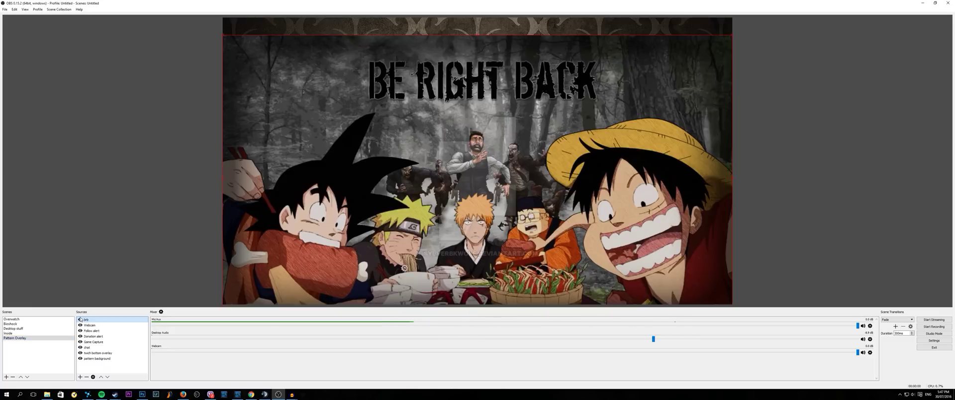
click(80, 319)
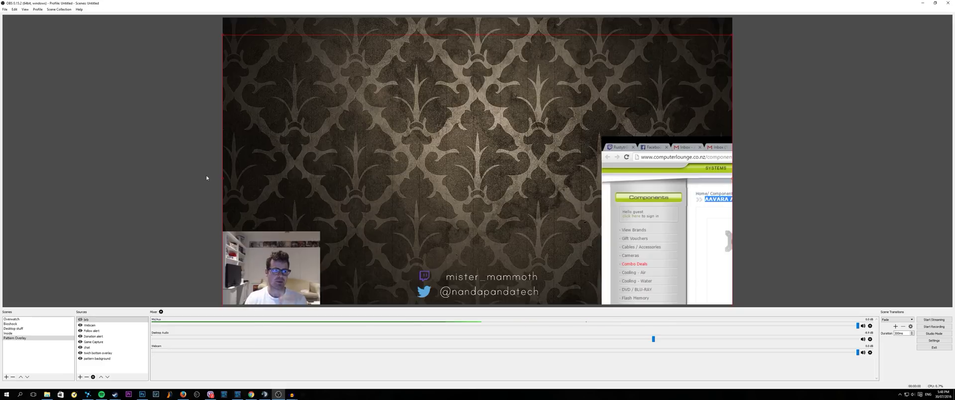
click(6, 11)
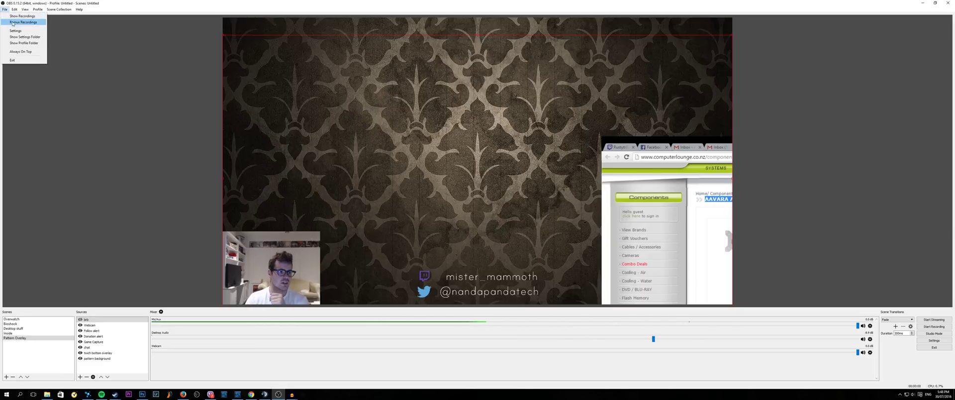
click(20, 31)
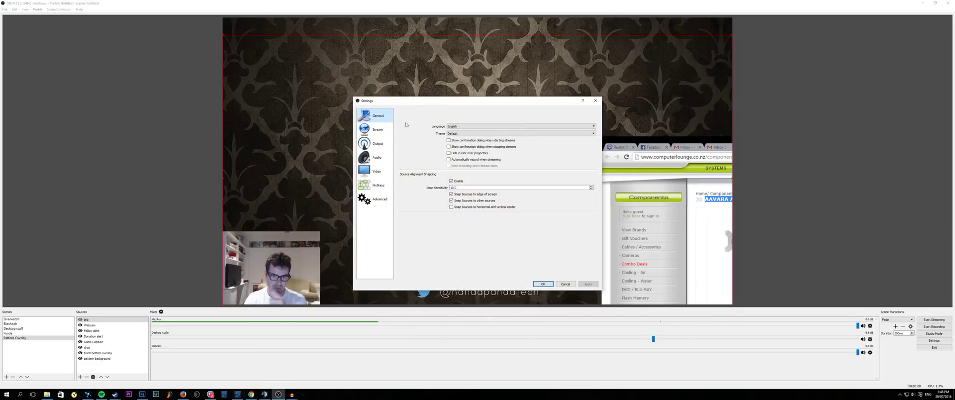
click(377, 130)
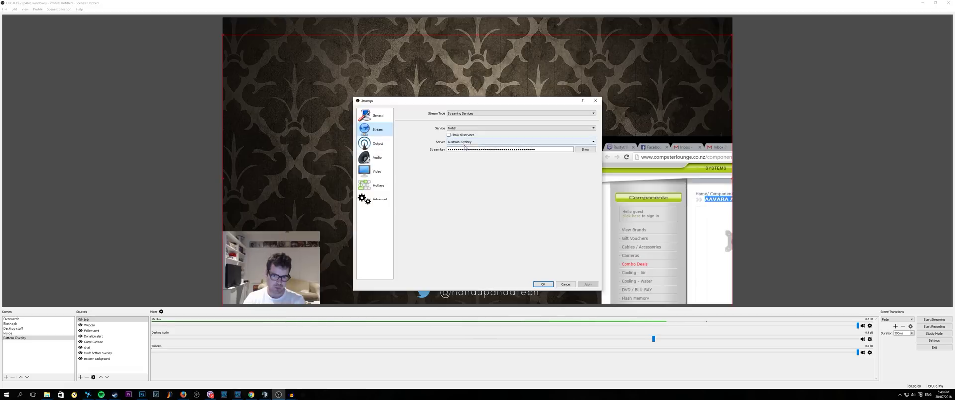
Review Output and Audio, then the Video page: 2560x1440 base, 1280x720 output, 30 FPS
click(372, 145)
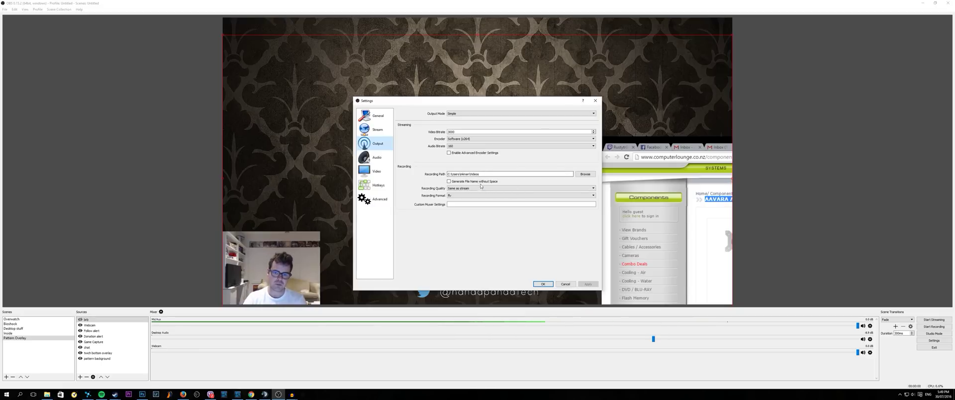
click(377, 158)
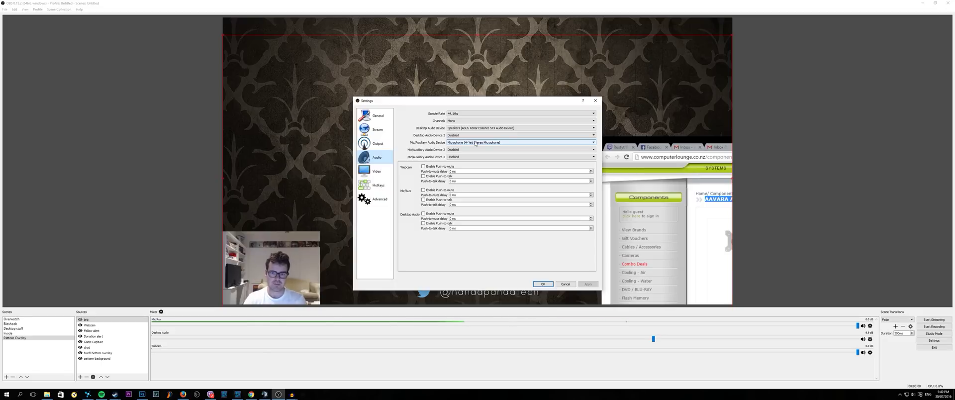
click(377, 171)
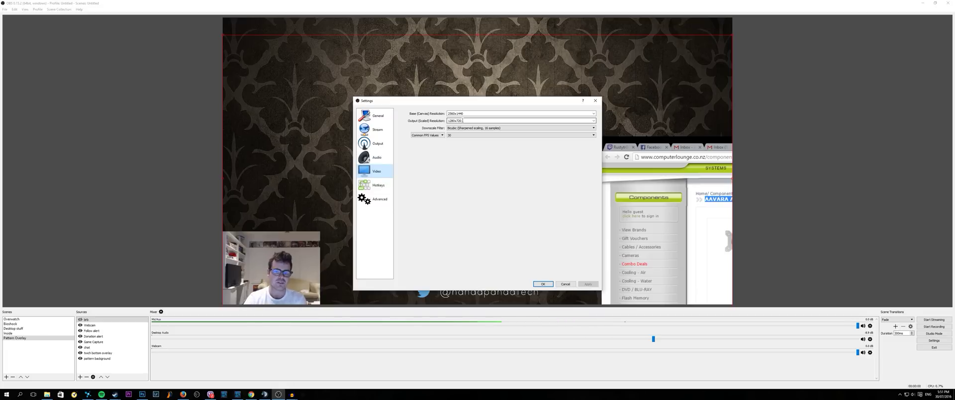
Look over Hotkeys and Advanced, cancel Settings, and press F1 for the Overwatch scene
click(376, 186)
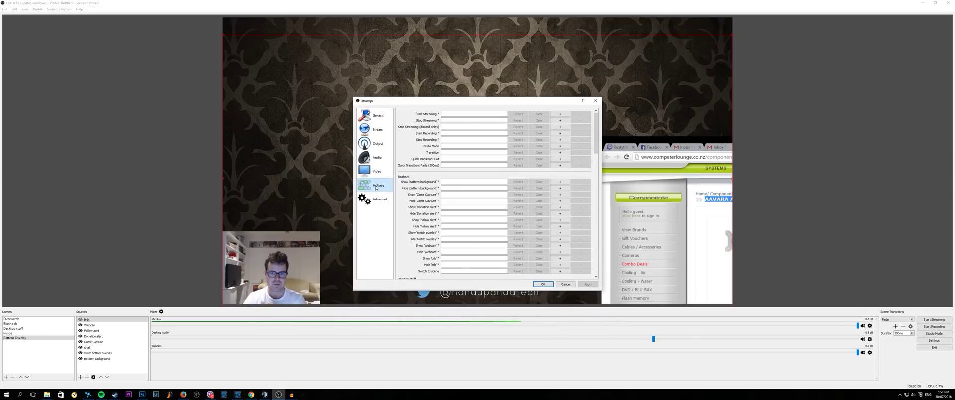
click(378, 201)
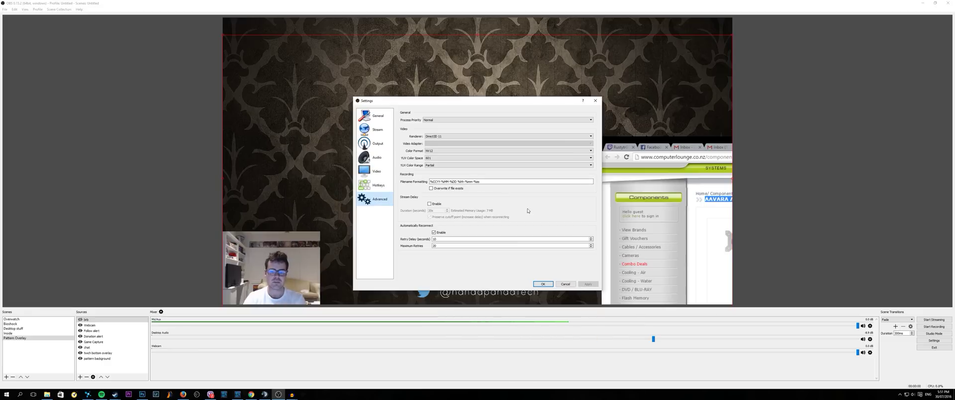
click(566, 284)
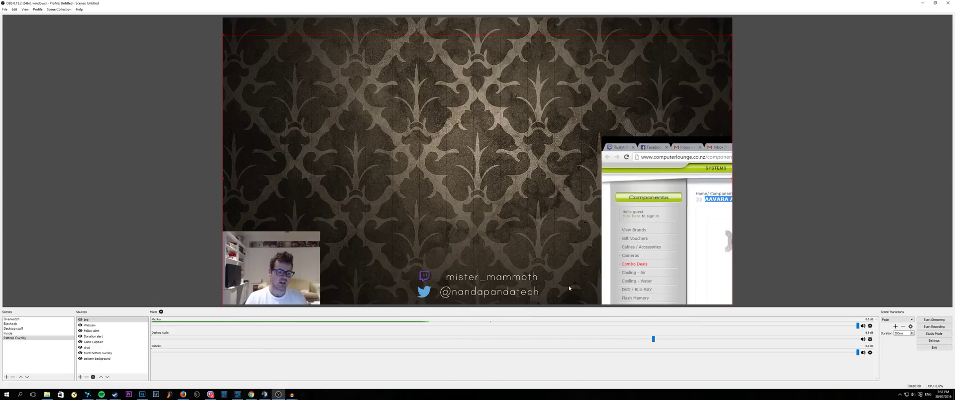
key(F1)
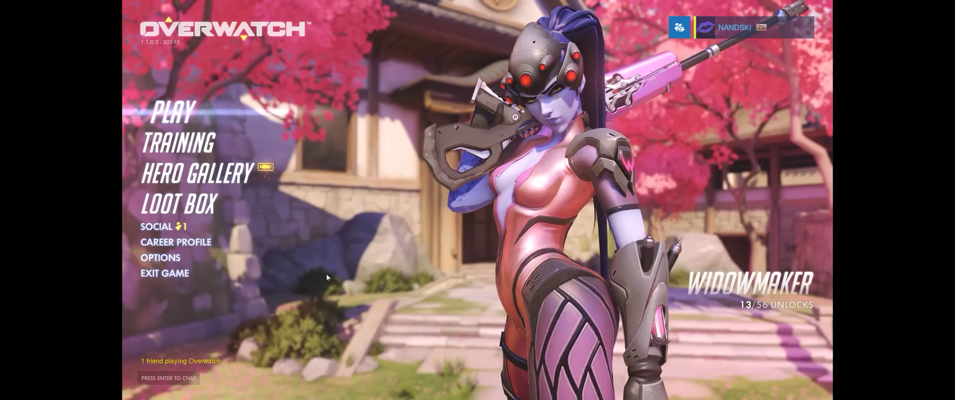
Bring Overwatch forward and Alt-Tab back so the game capture shows its main menu
click(292, 394)
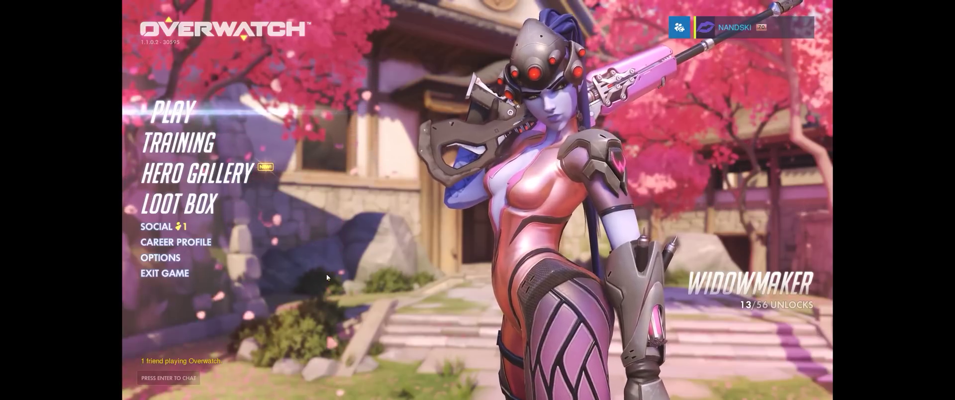
key(alt+Tab)
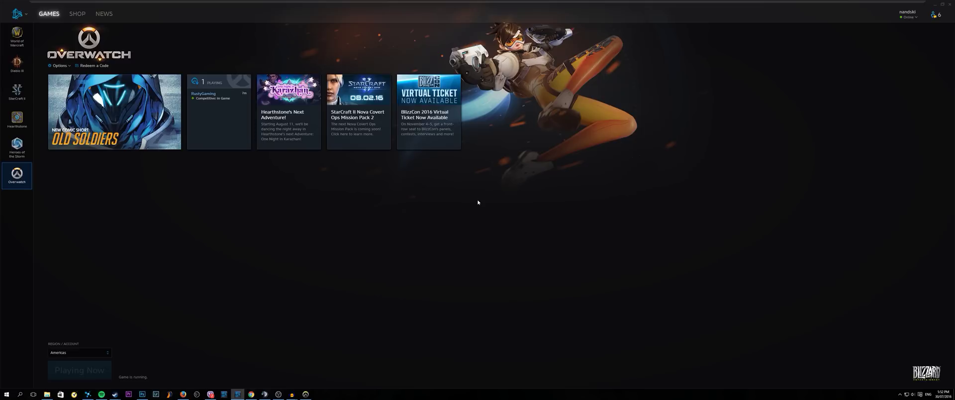
click(278, 394)
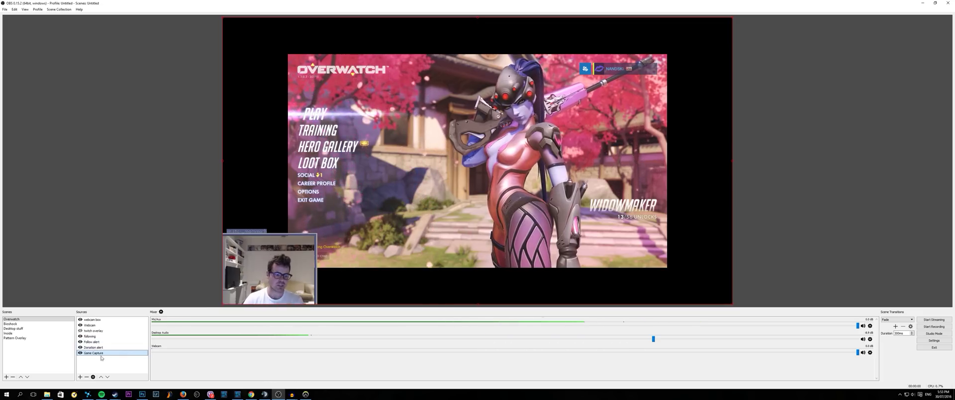
click(80, 377)
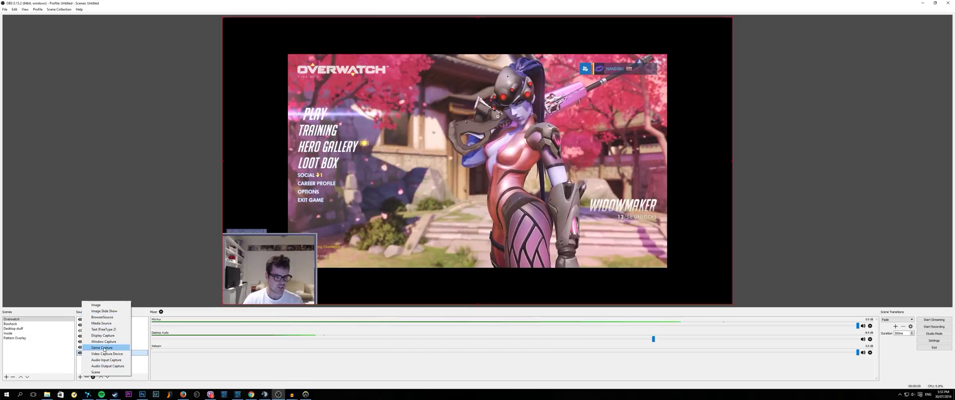
click(106, 354)
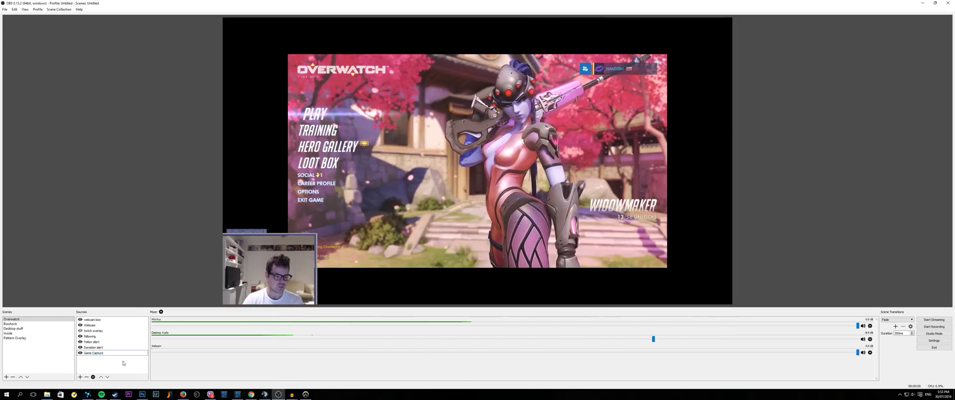
right_click(107, 354)
click(122, 350)
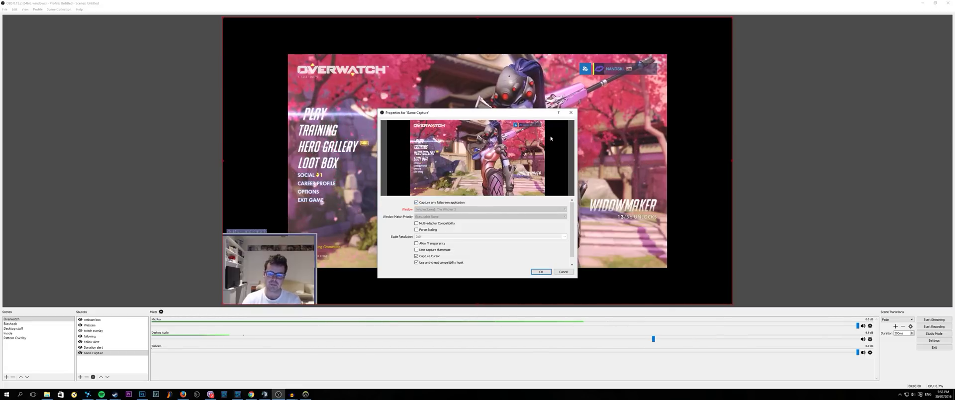
click(563, 272)
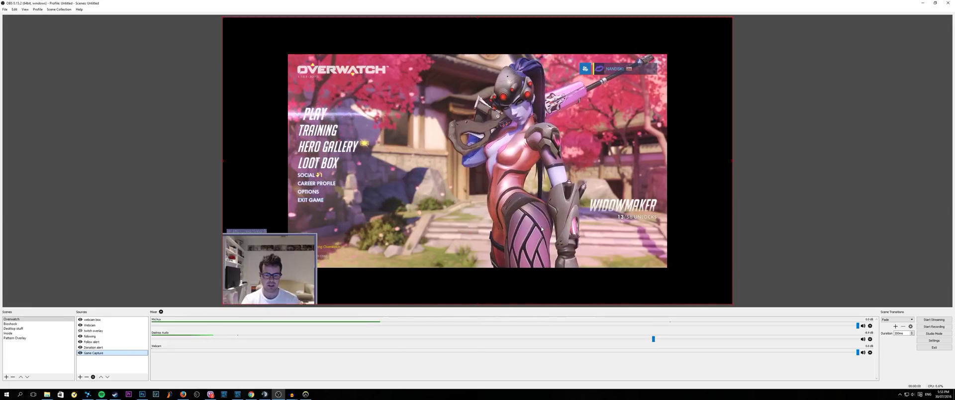
right_click(547, 161)
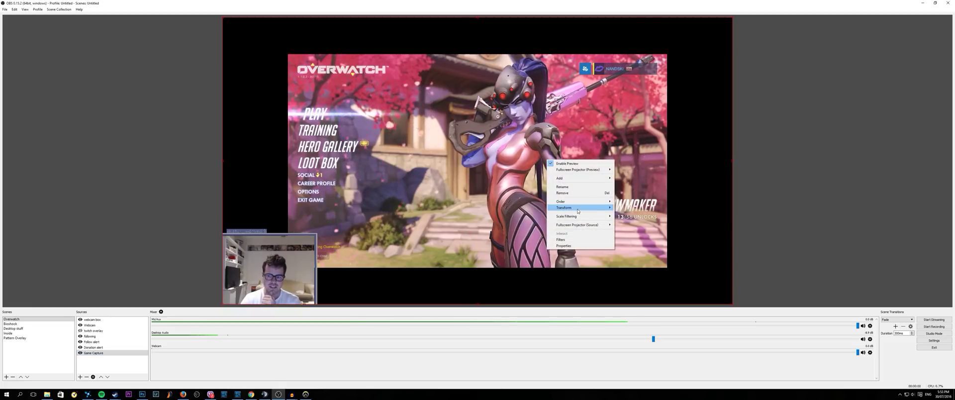
Fit the Overwatch game capture to the screen, then stretch it toward the right
mouse_move(589, 210)
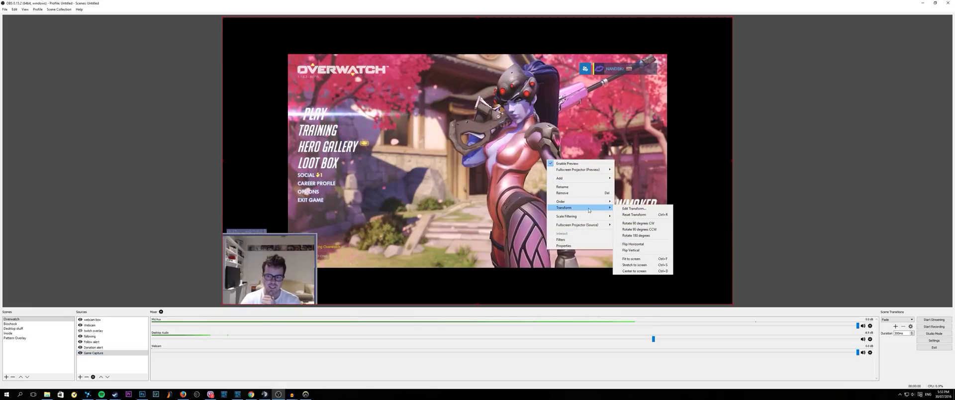
click(645, 266)
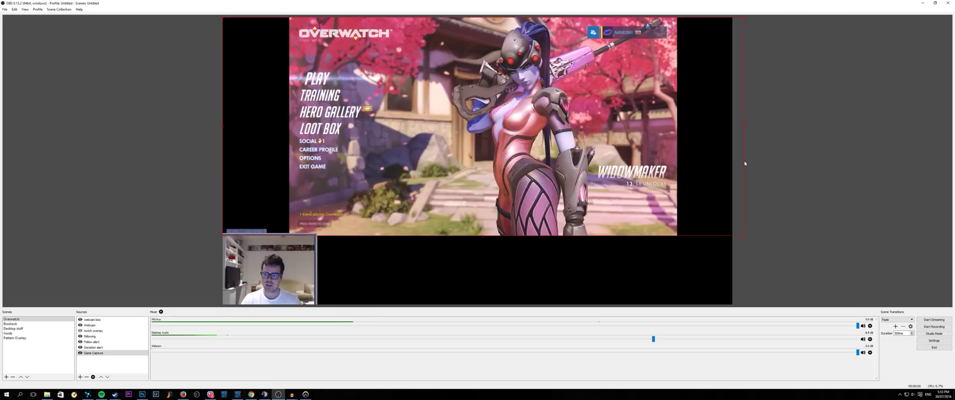
drag(745, 163, 908, 186)
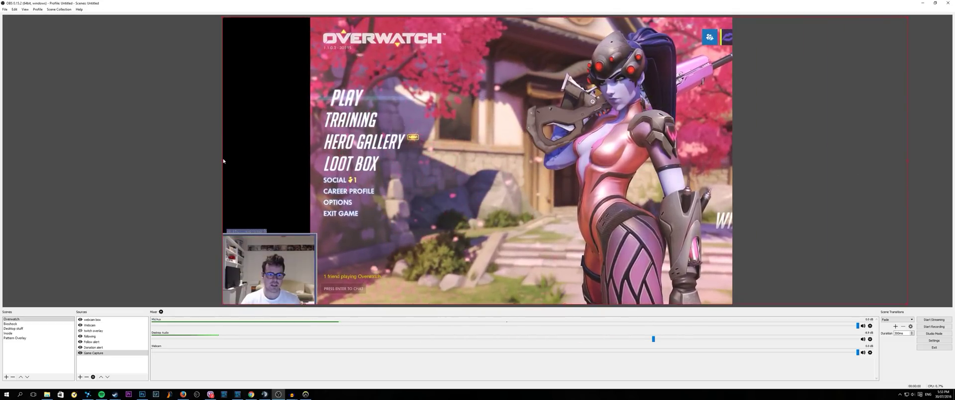
Drag the Overwatch capture's left and right edges to fill the canvas, then open Pattern Overlay
drag(223, 161, 151, 162)
drag(463, 161, 442, 161)
drag(884, 161, 821, 158)
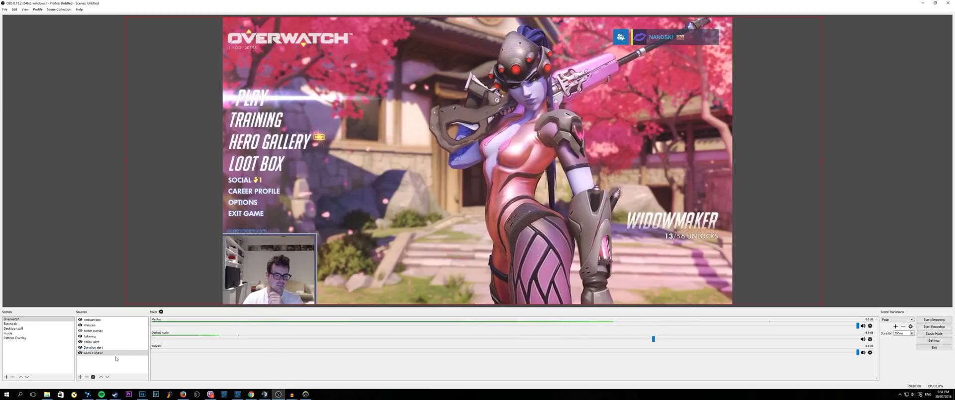
click(42, 338)
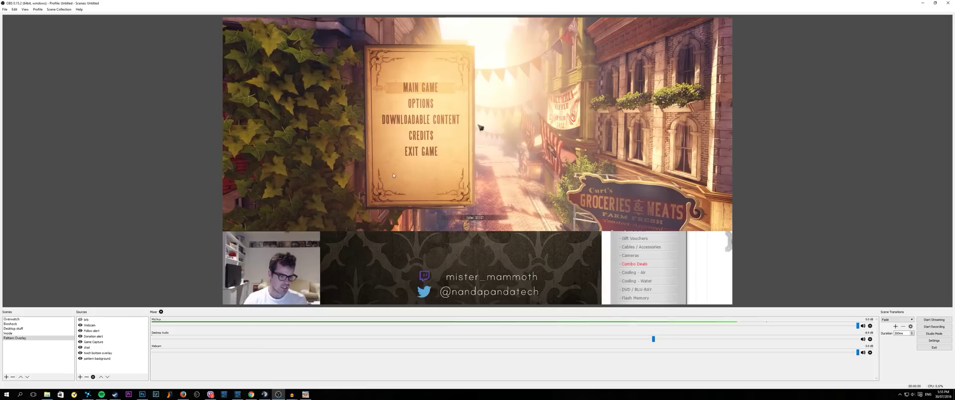
Right-click the Game Capture source in the Pattern Overlay Sources list
right_click(104, 341)
Confirm the Game Capture properties and raise the Bioshock capture slightly in the preview
click(117, 341)
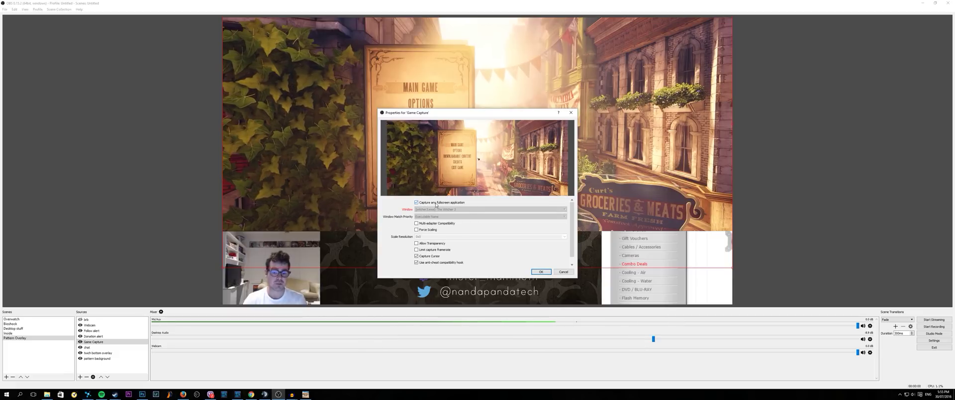
key(Return)
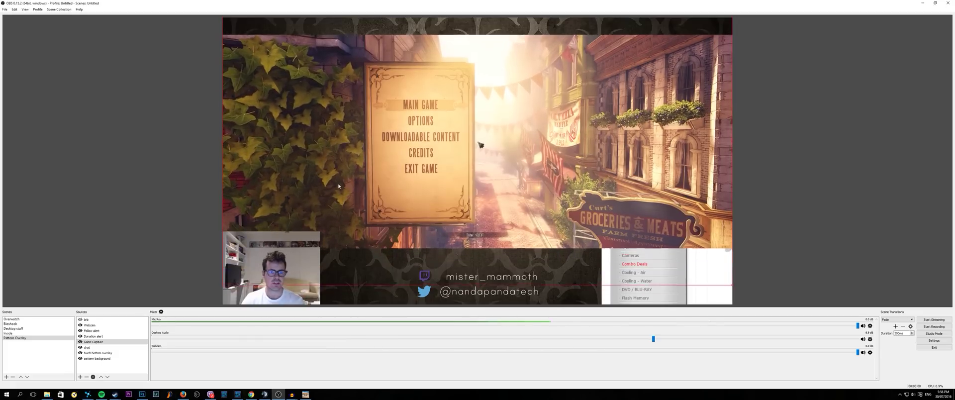
drag(338, 186, 340, 170)
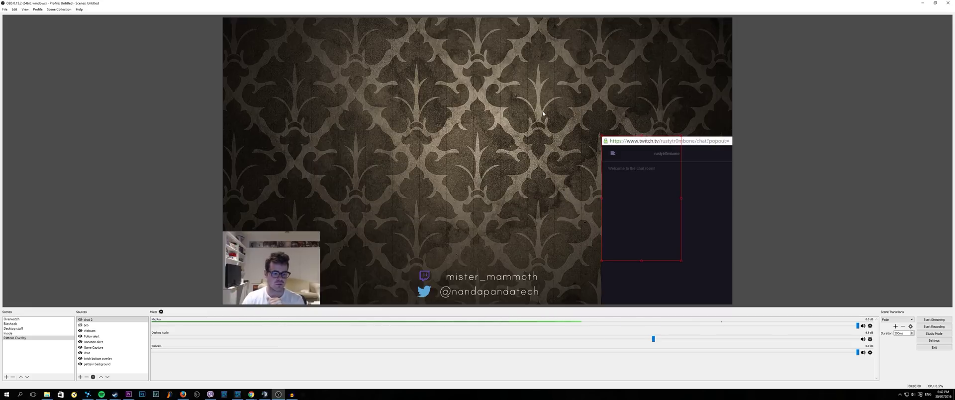
Add a Window Capture named 'chat test' that captures Chrome's Twitch chat window
click(80, 376)
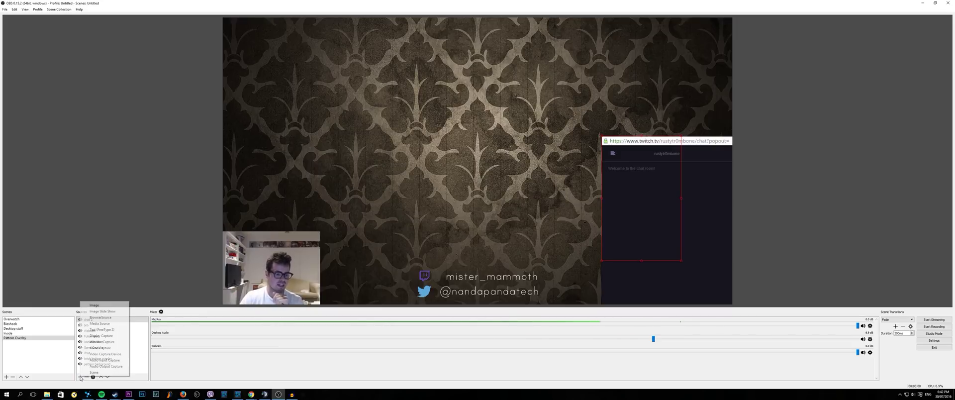
click(102, 342)
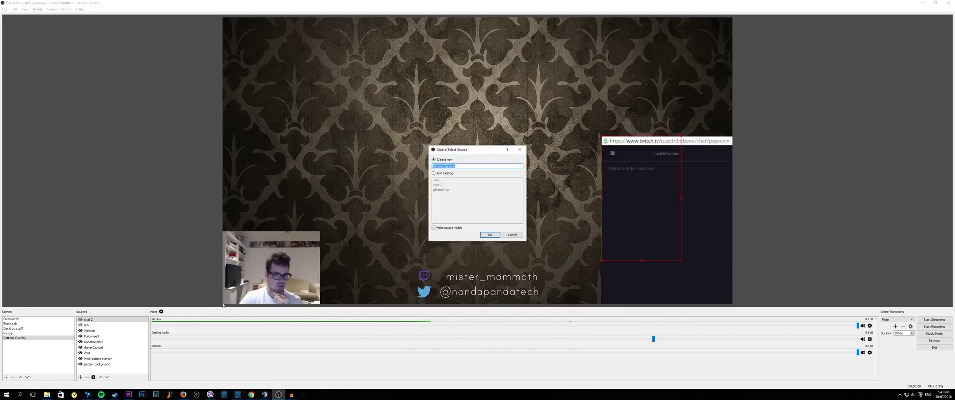
text(chat test)
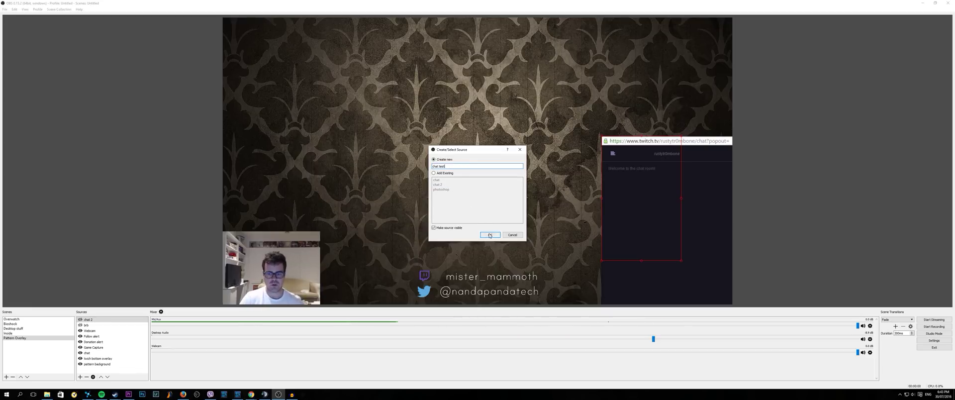
click(489, 235)
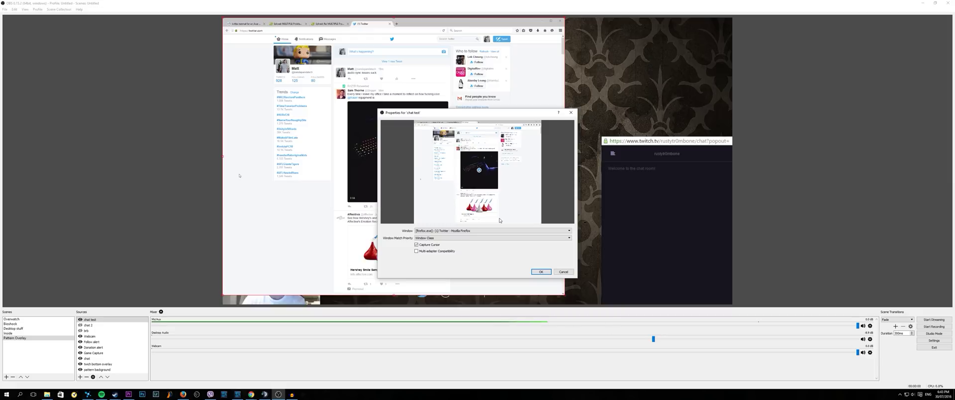
click(484, 230)
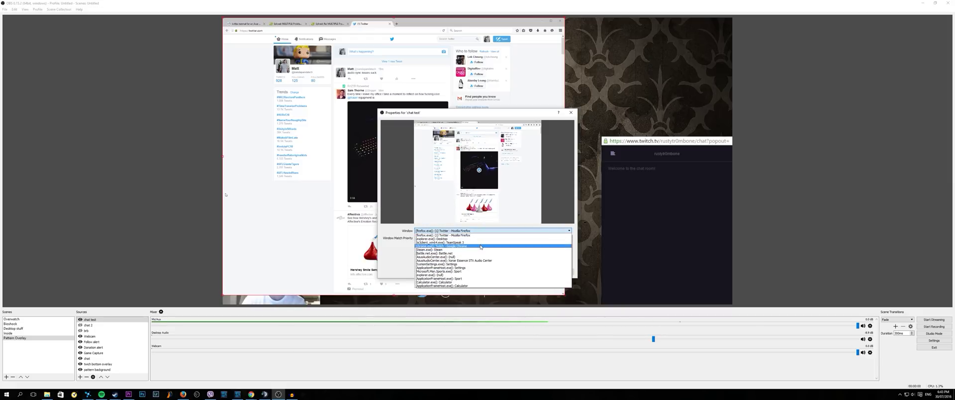
click(480, 246)
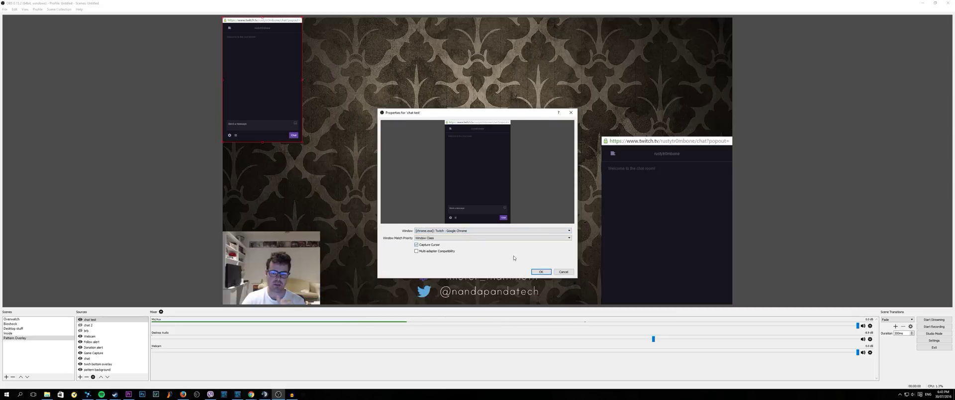
click(539, 272)
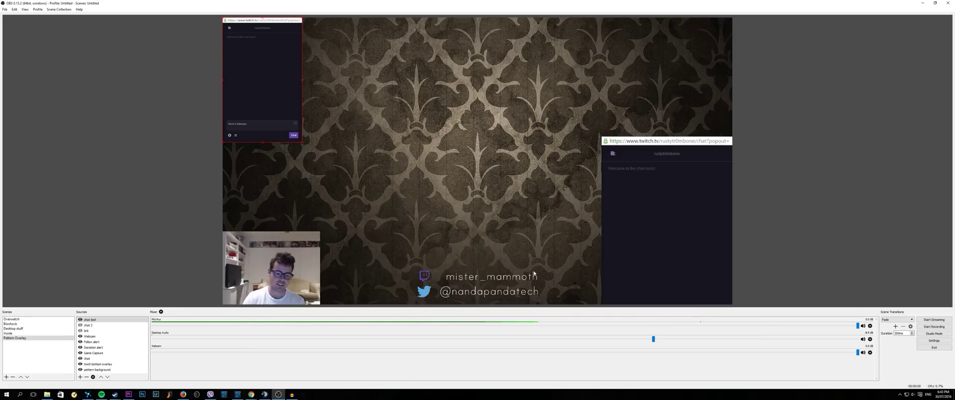
In Chrome, open Settings, expand advanced settings and scroll to the System hardware acceleration option
mouse_move(251, 394)
click(244, 381)
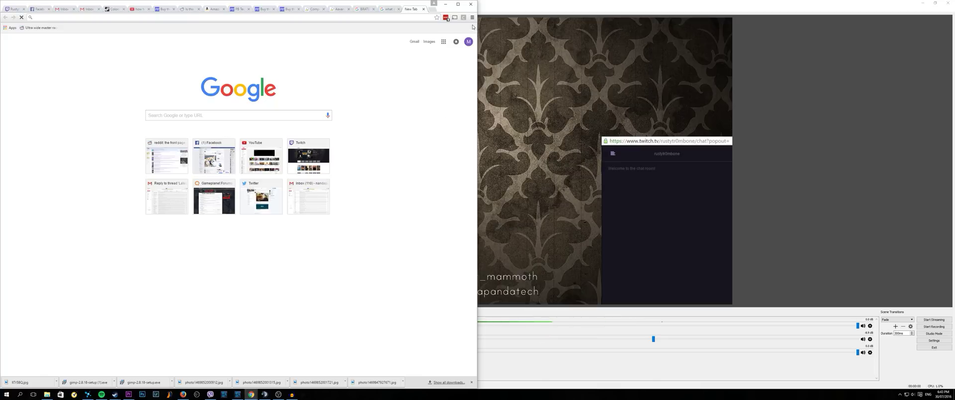
click(472, 17)
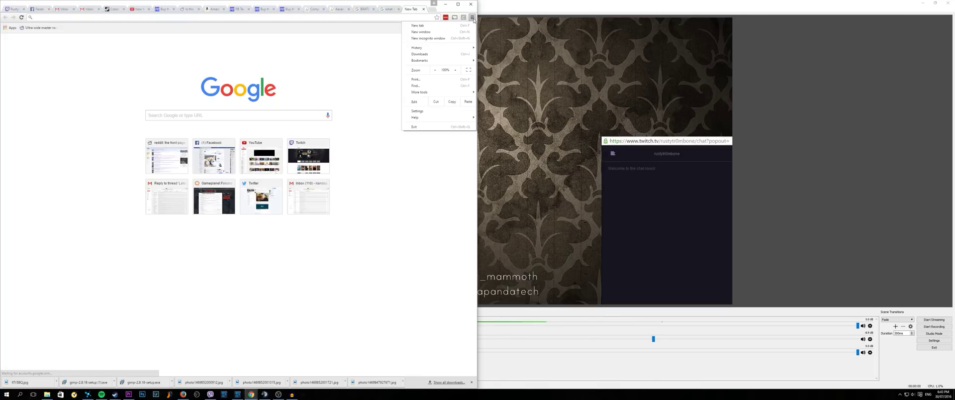
click(428, 111)
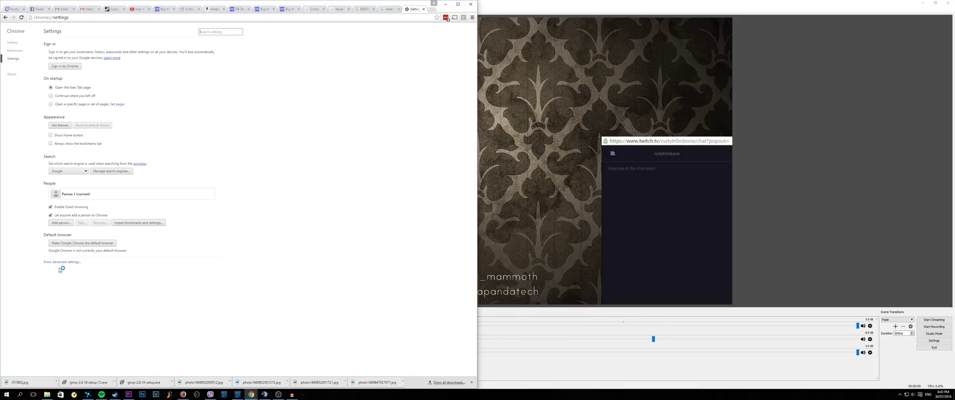
click(62, 261)
scroll(161, 252, down, 4)
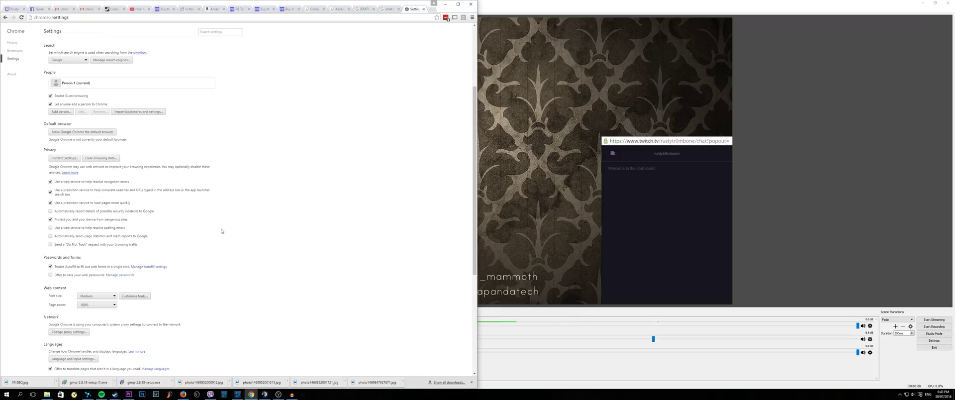
scroll(189, 247, down, 1)
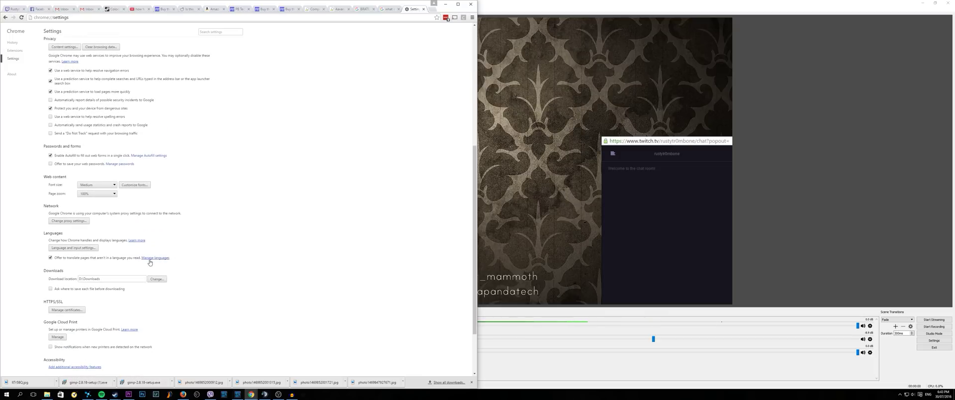
scroll(150, 262, down, 3)
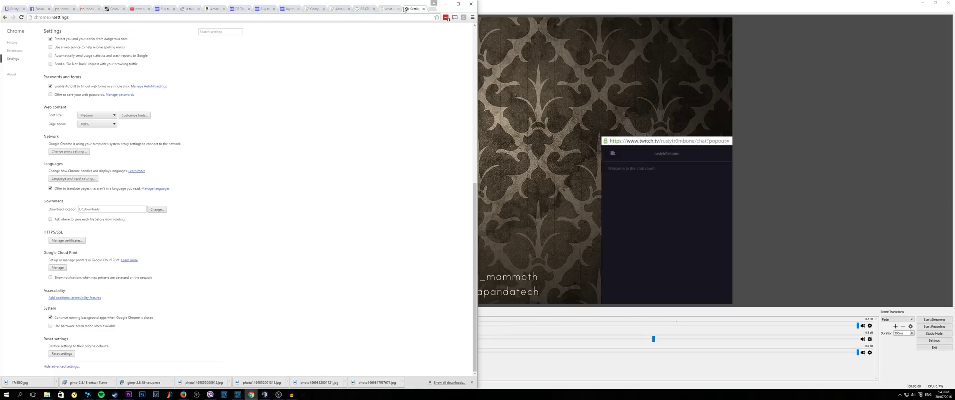
Back in OBS, move the chat capture right and enlarge it to fill the chat panel
click(446, 5)
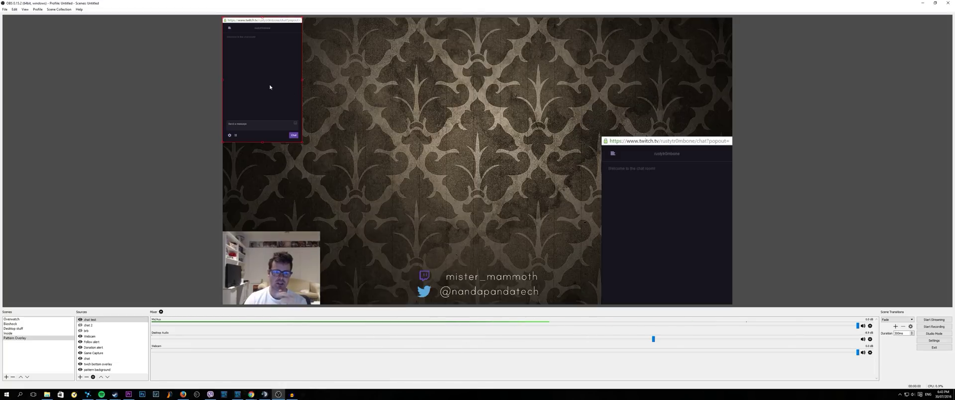
drag(302, 91, 649, 205)
drag(680, 261, 732, 318)
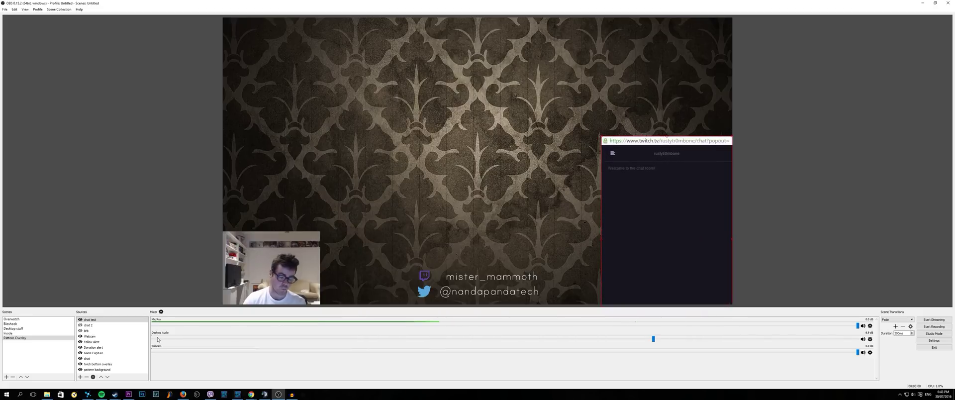
Check the pattern background, Game Capture and Donation alert sources one after another
click(109, 371)
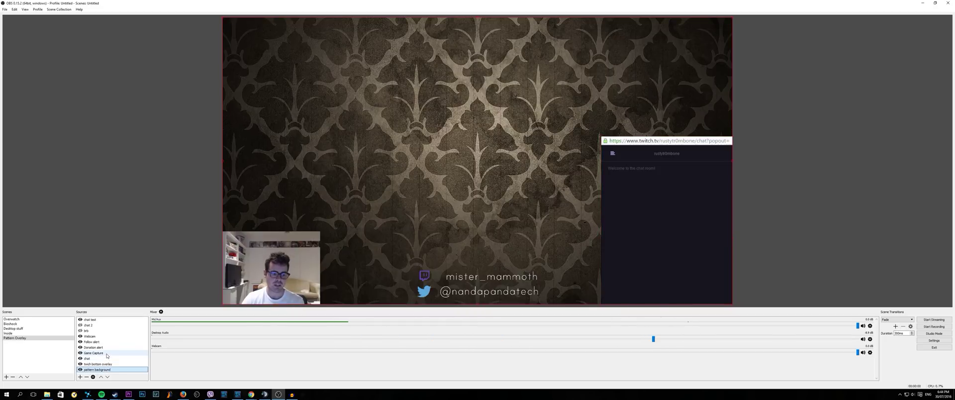
click(105, 355)
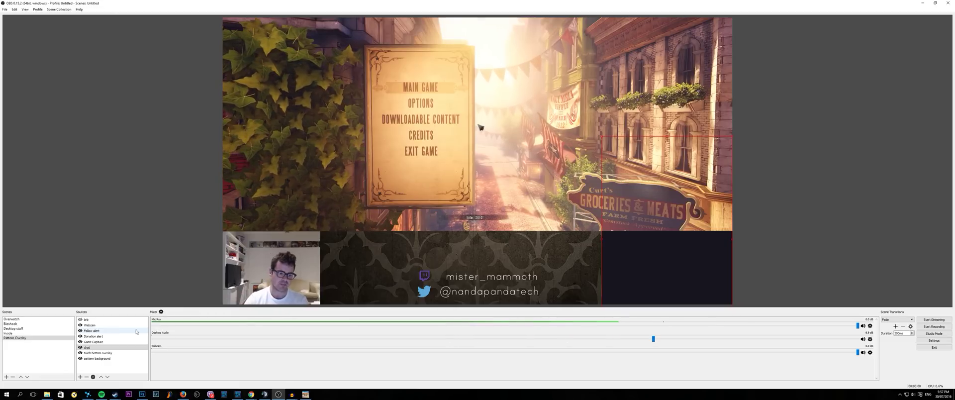
click(115, 336)
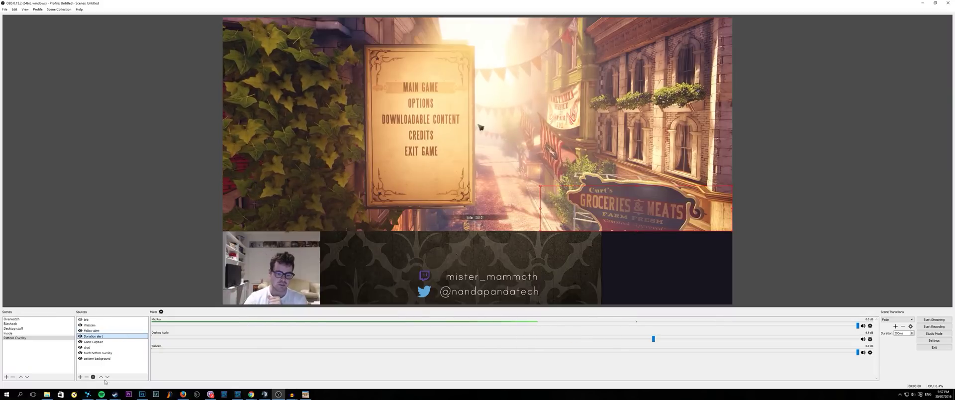
Fire a TwitchAlerts test follow alert, then open the pattern background image's properties in OBS
click(253, 394)
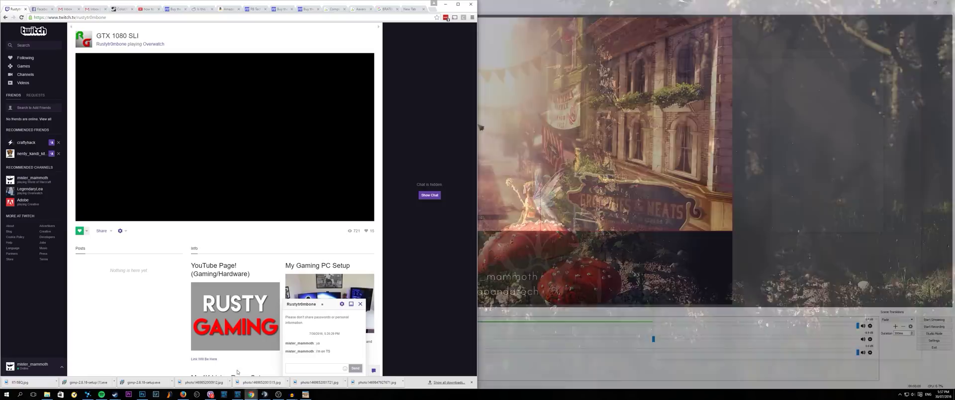
click(413, 9)
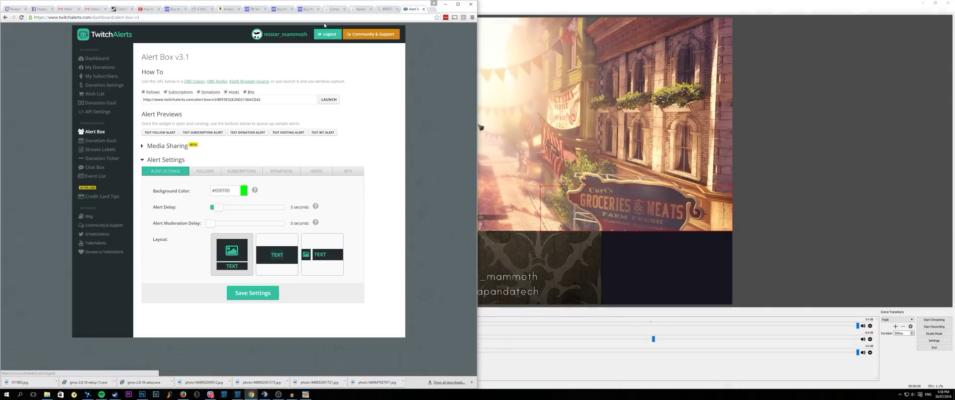
click(164, 132)
click(446, 4)
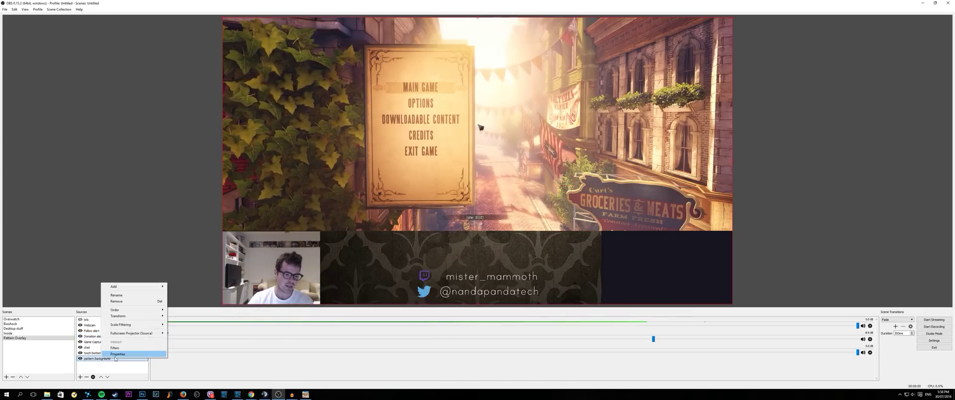
click(118, 353)
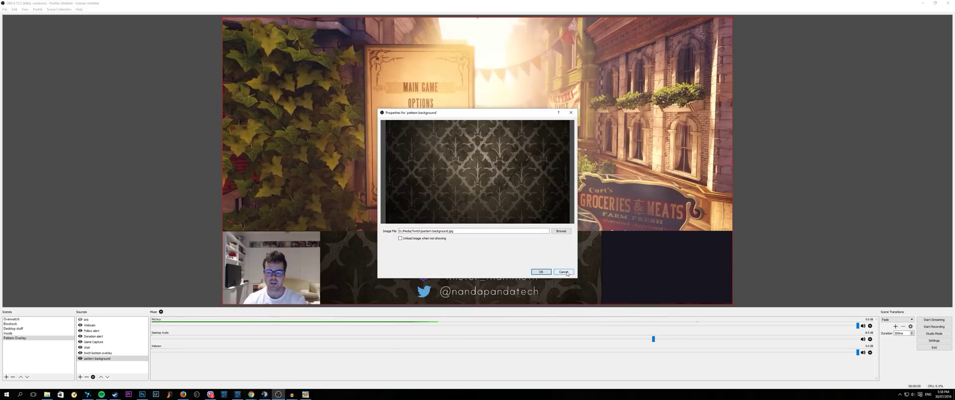
click(566, 272)
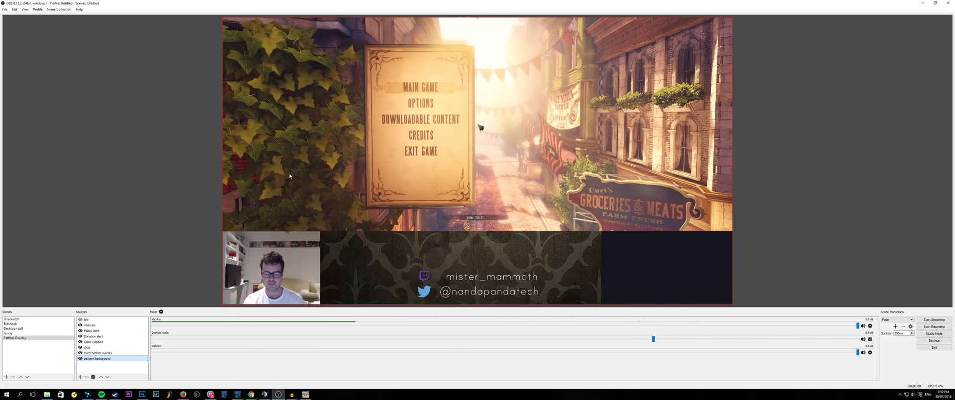
click(47, 333)
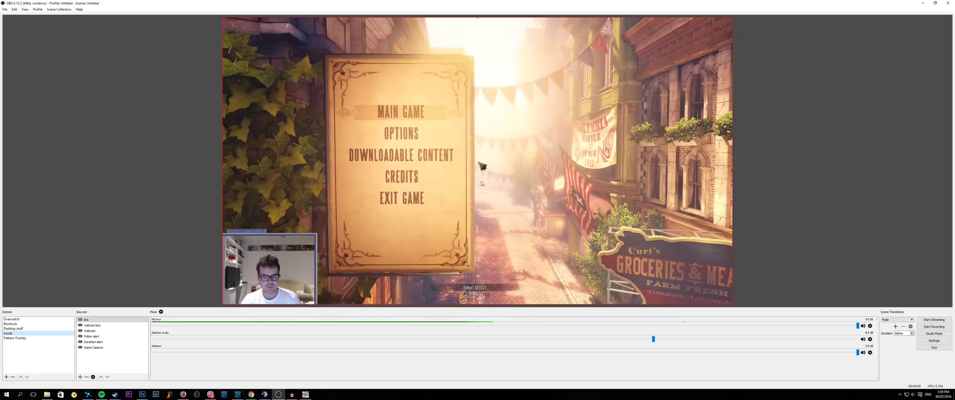
Select the Pattern Overlay scene in the Scenes list with the Down arrow
key(Down)
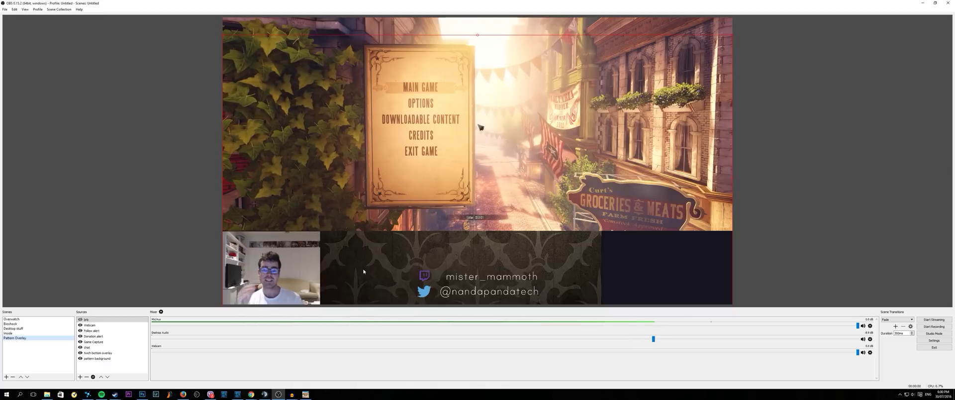